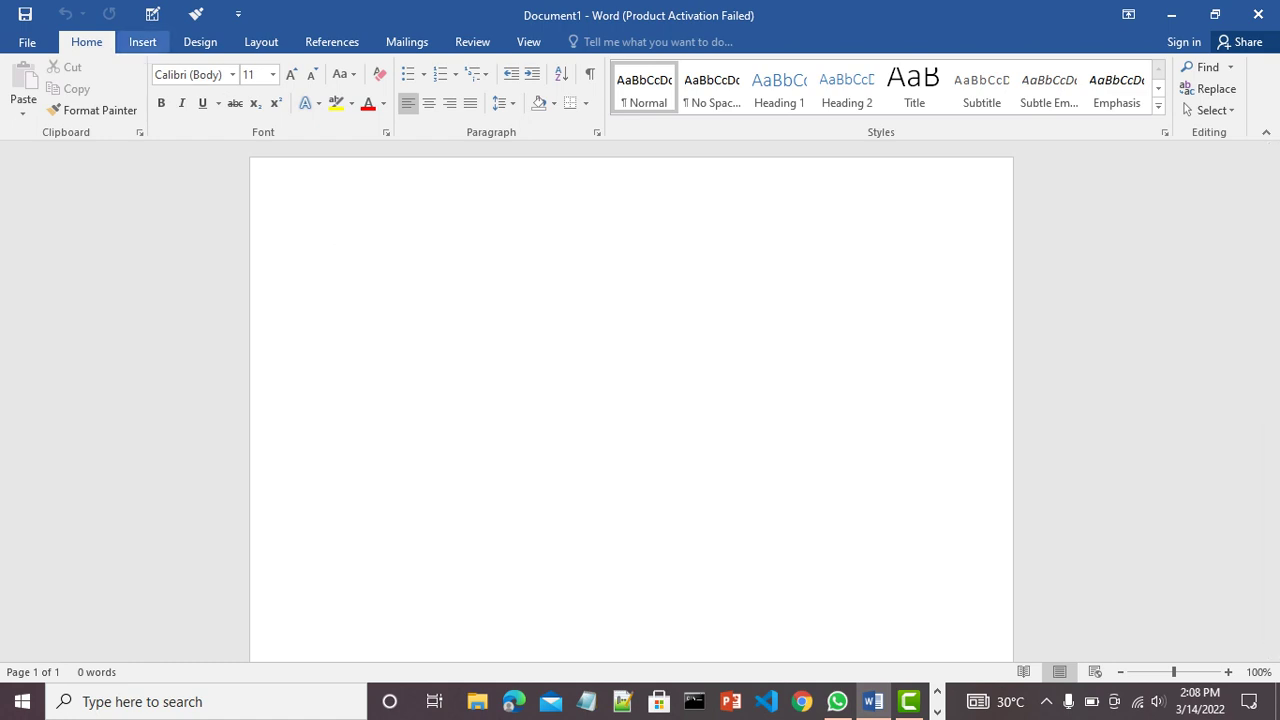
Open the Insert Picture dialog from the Insert tab
click(142, 41)
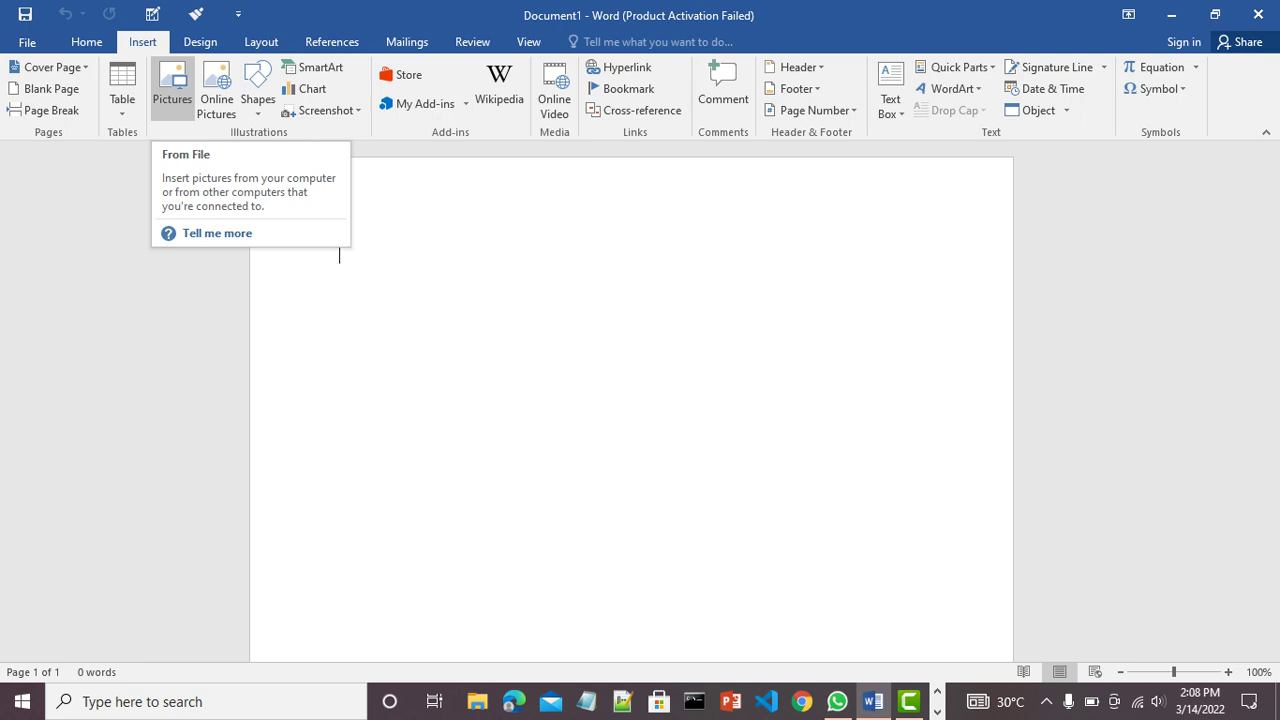
click(172, 88)
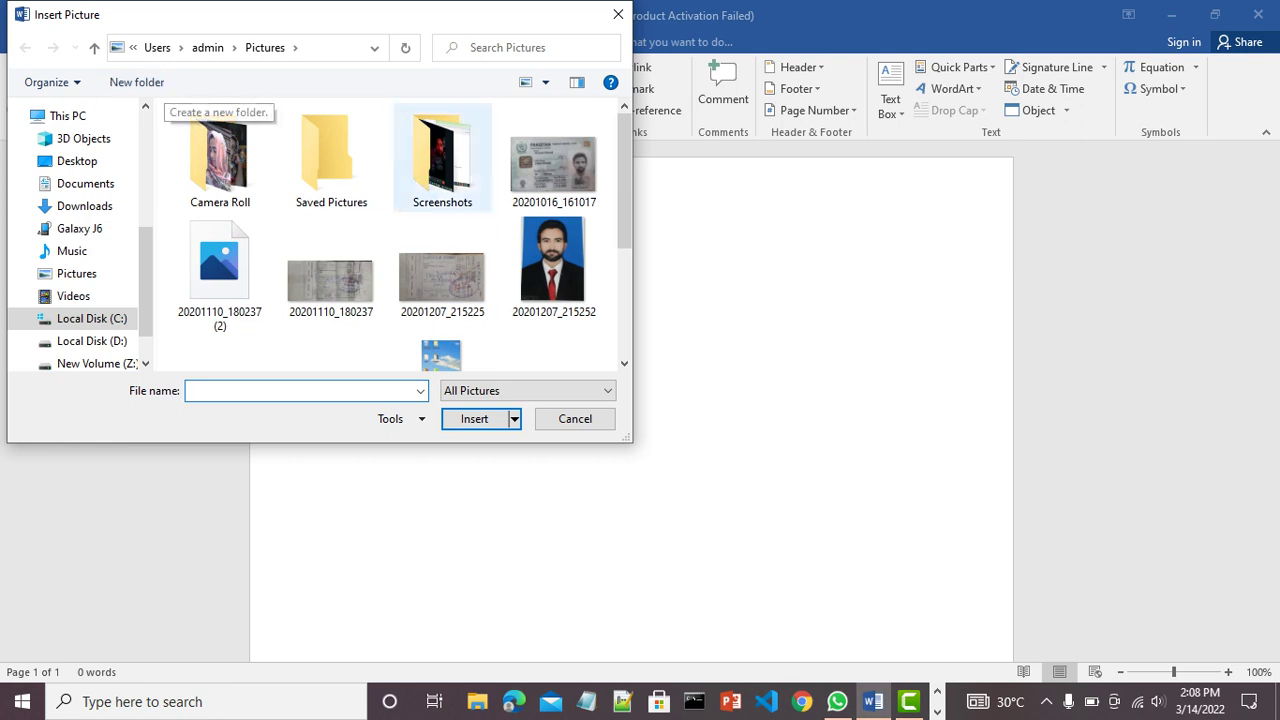
Insert the 'Untitled design' image from the Pictures folder into the document
scroll(624, 183, down, 3)
scroll(390, 235, down, 1)
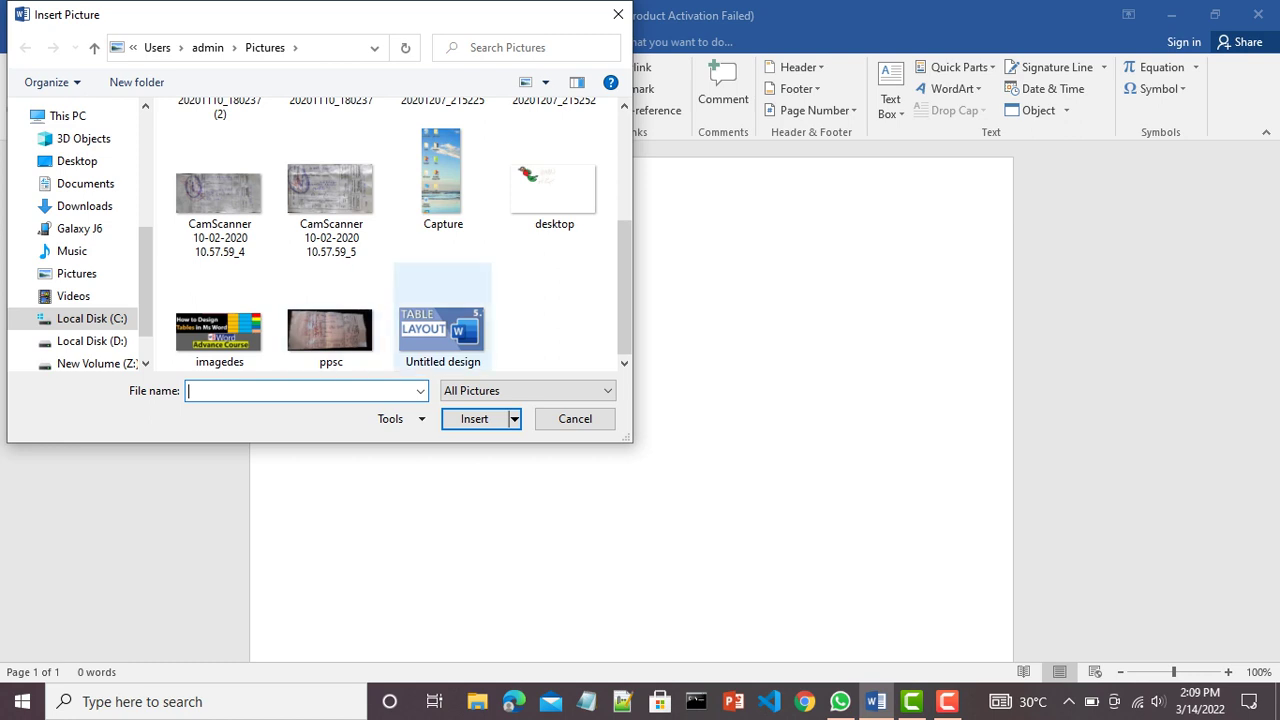
click(442, 330)
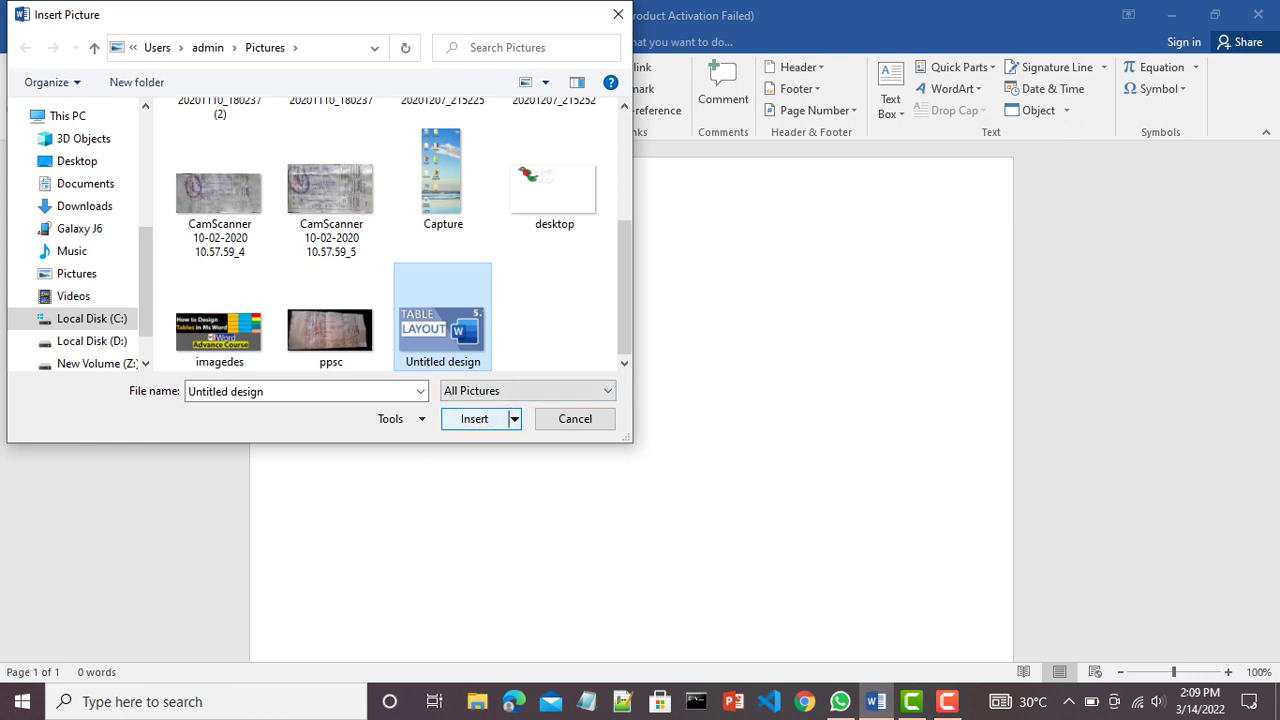
click(474, 418)
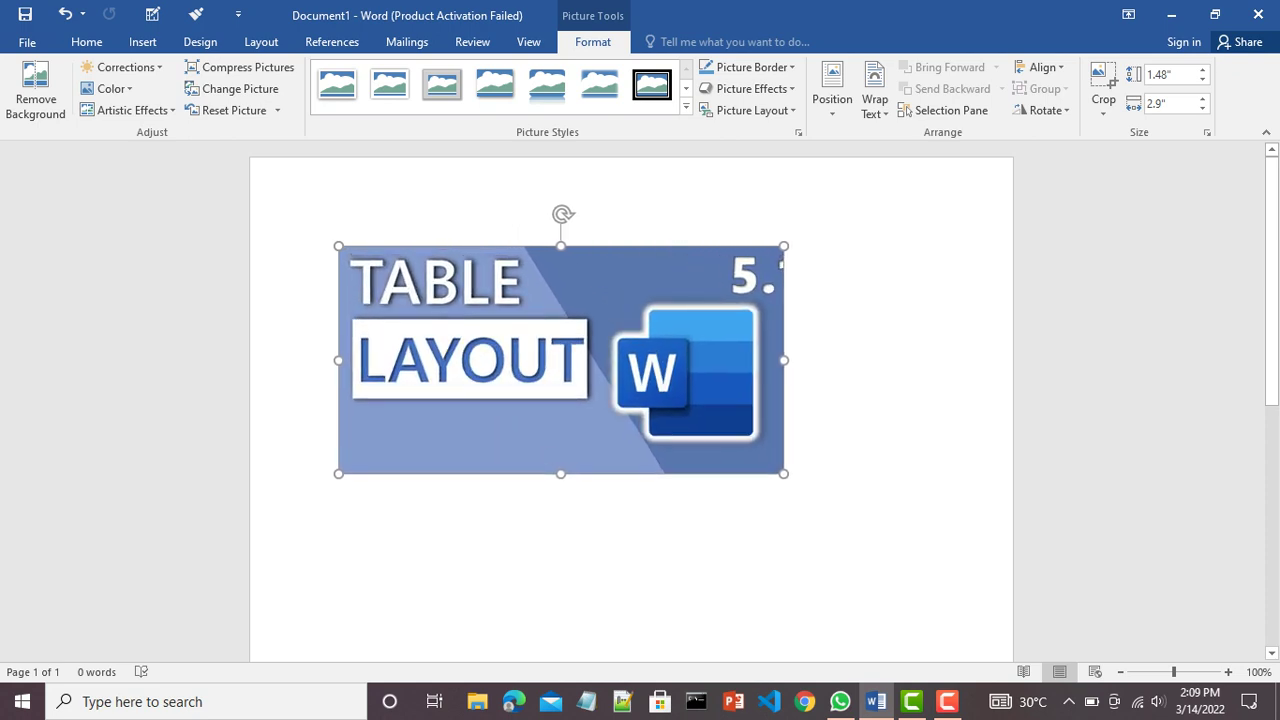
Drag a corner handle to resize the TABLE LAYOUT picture to 1.19 by 2.32 inches
drag(783, 473, 548, 353)
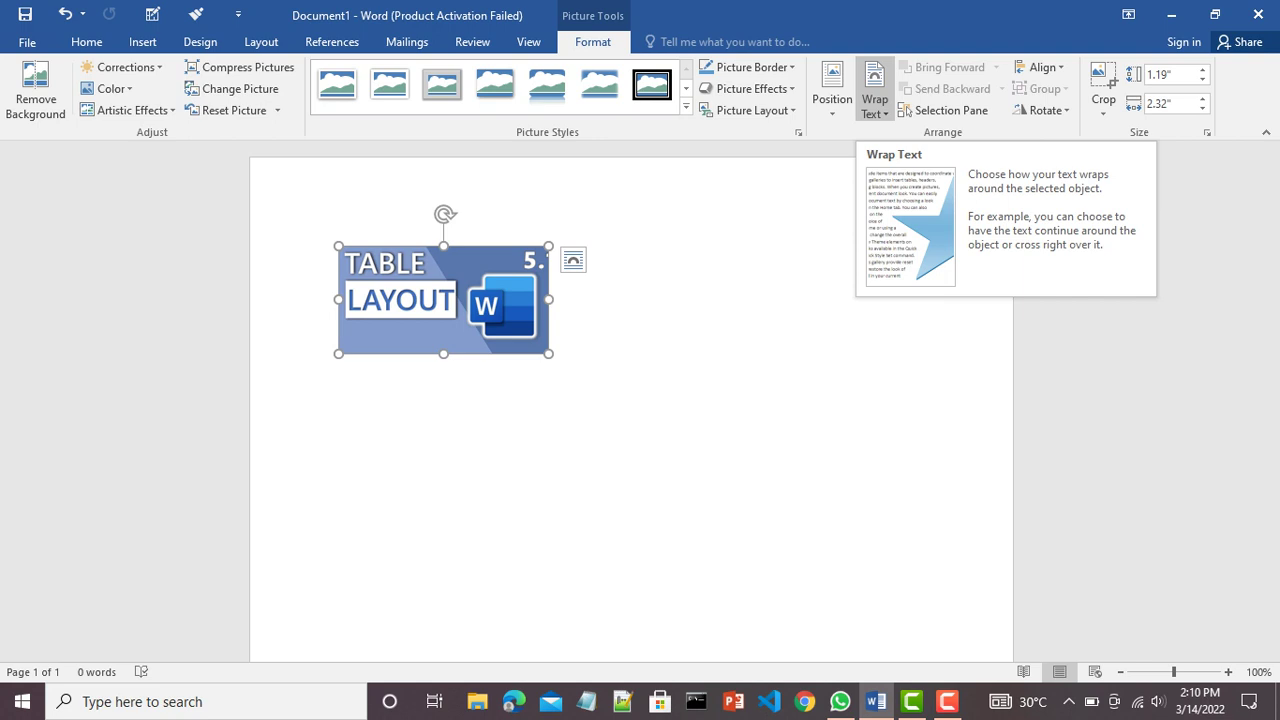
click(874, 100)
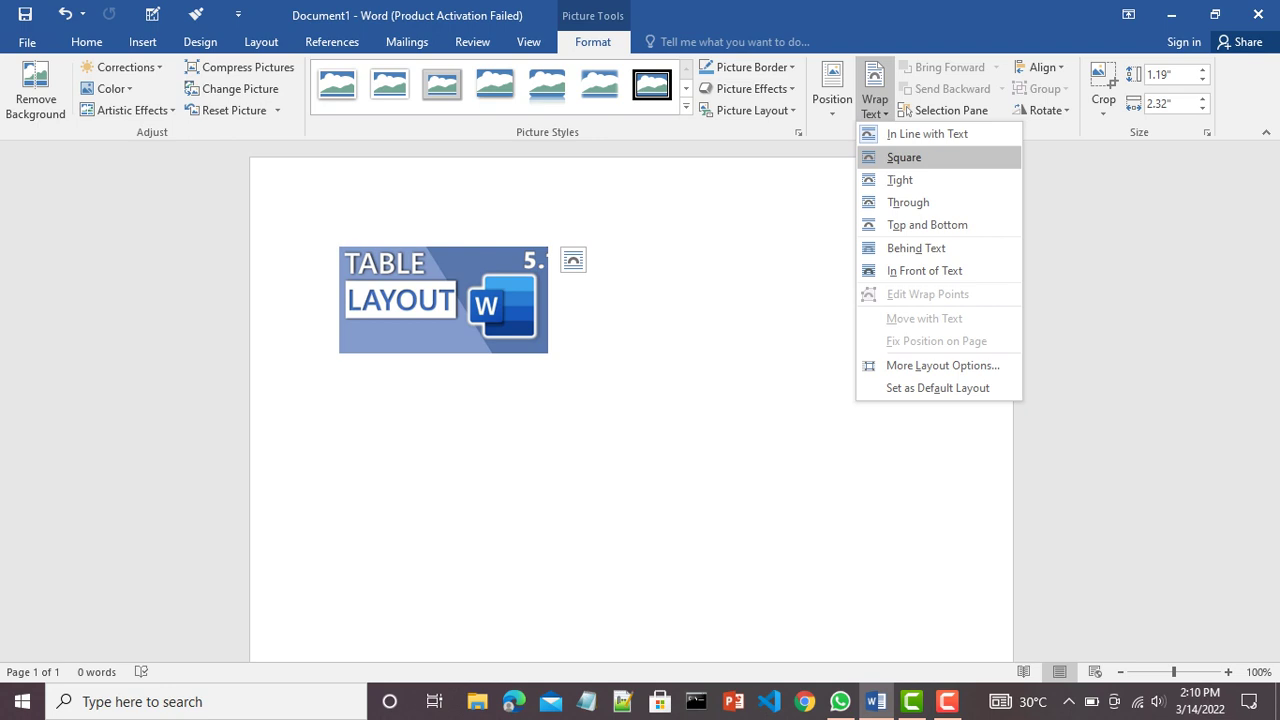
Apply Square text wrapping and drag the picture toward the page centre
click(903, 157)
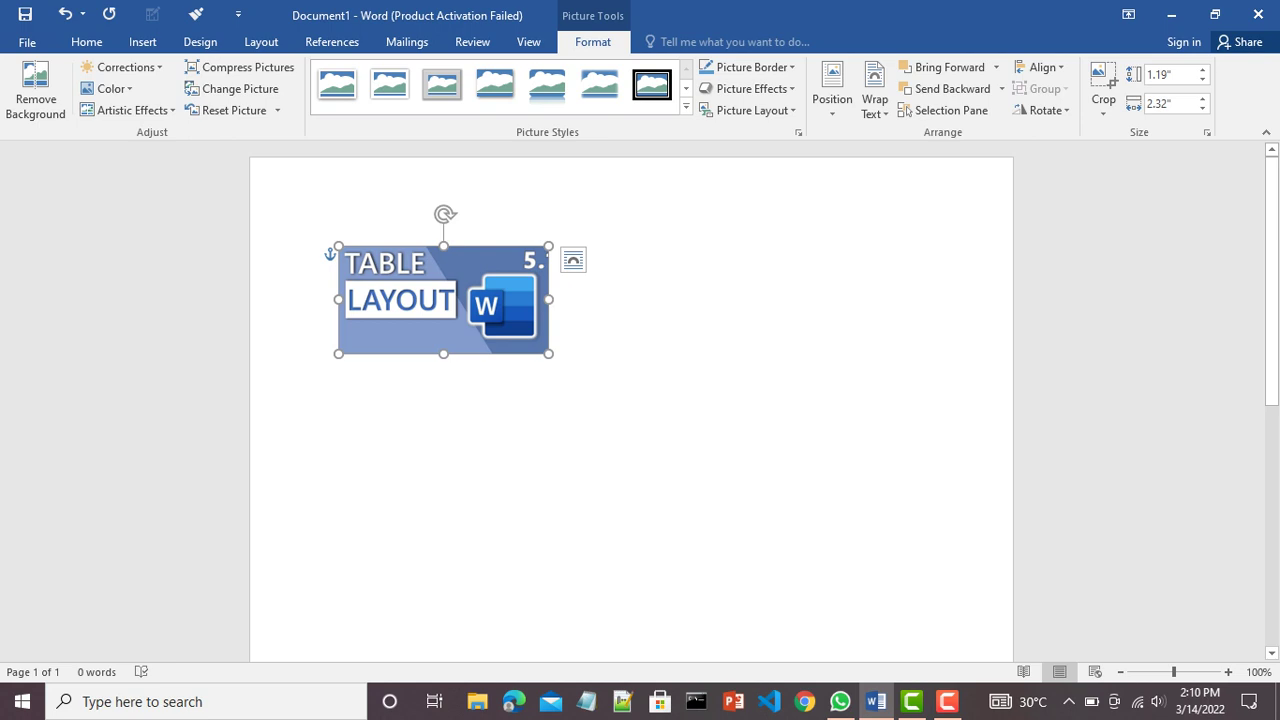
drag(443, 299, 819, 309)
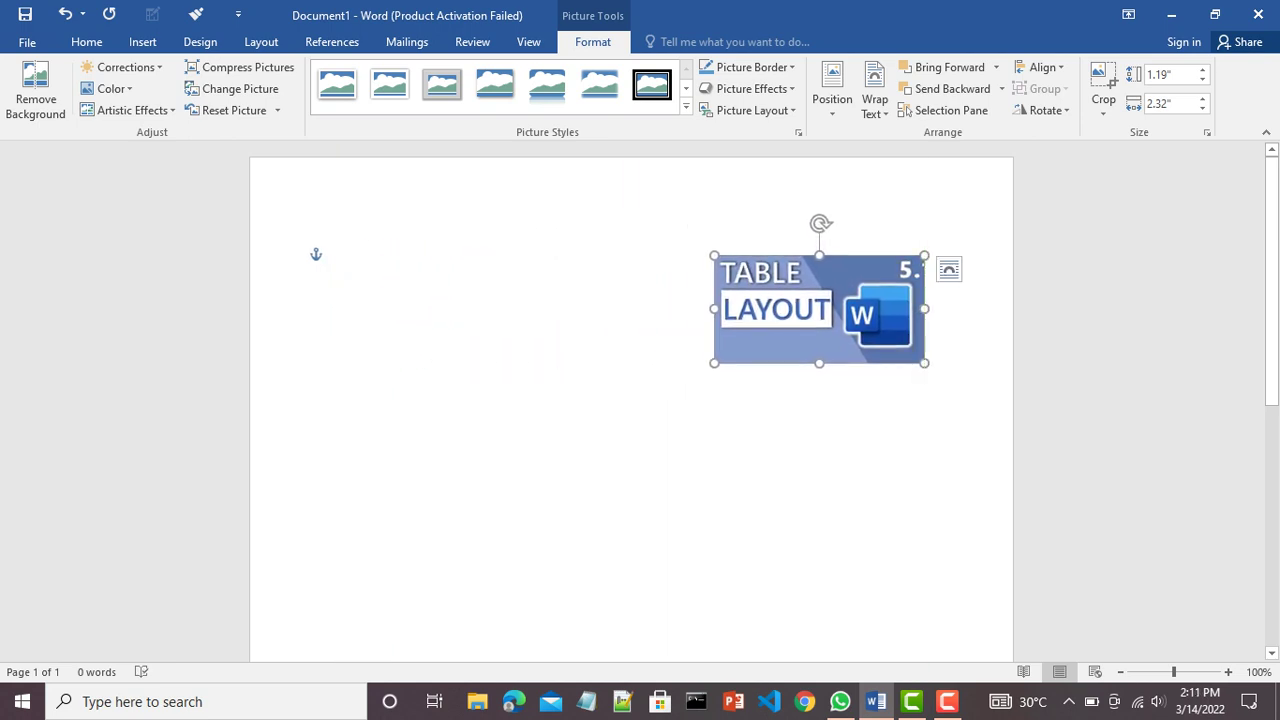
mouse_move(819, 309)
mouse_down()
mouse_move(839, 399)
mouse_move(583, 399)
mouse_move(623, 423)
mouse_up()
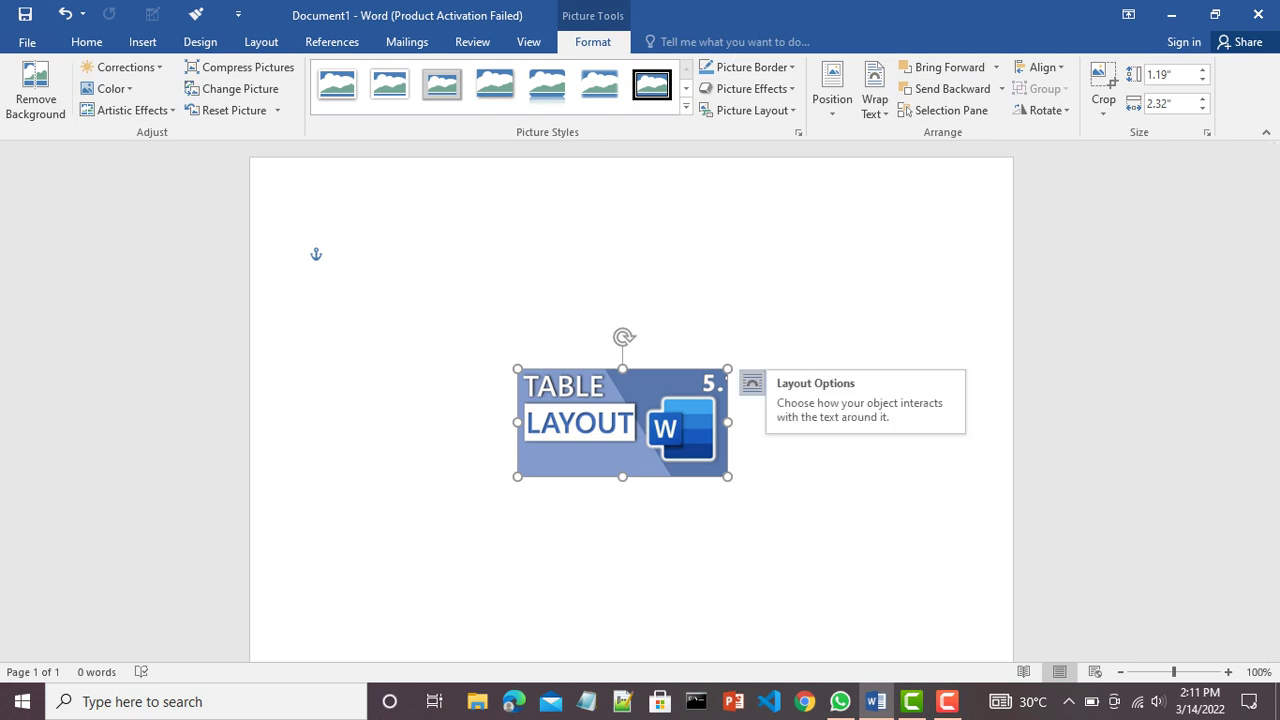
click(752, 383)
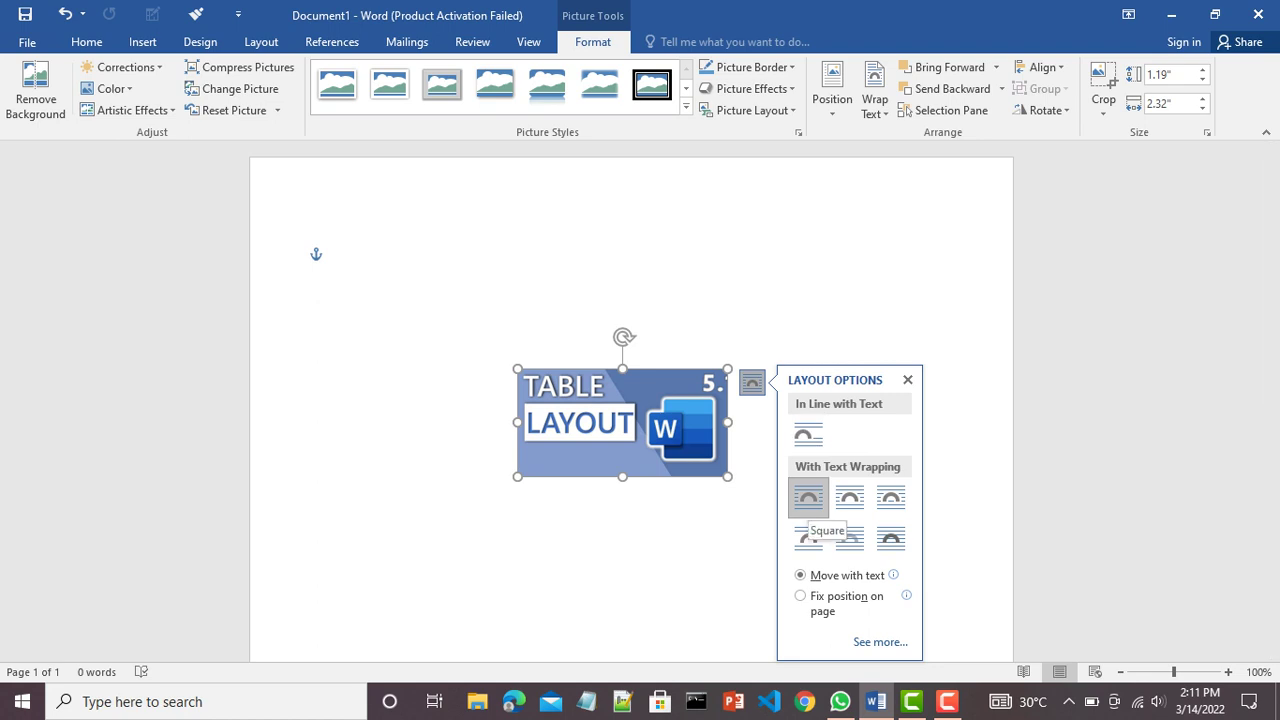
Keep Square wrapping and move the picture back to the upper-left margin
click(808, 497)
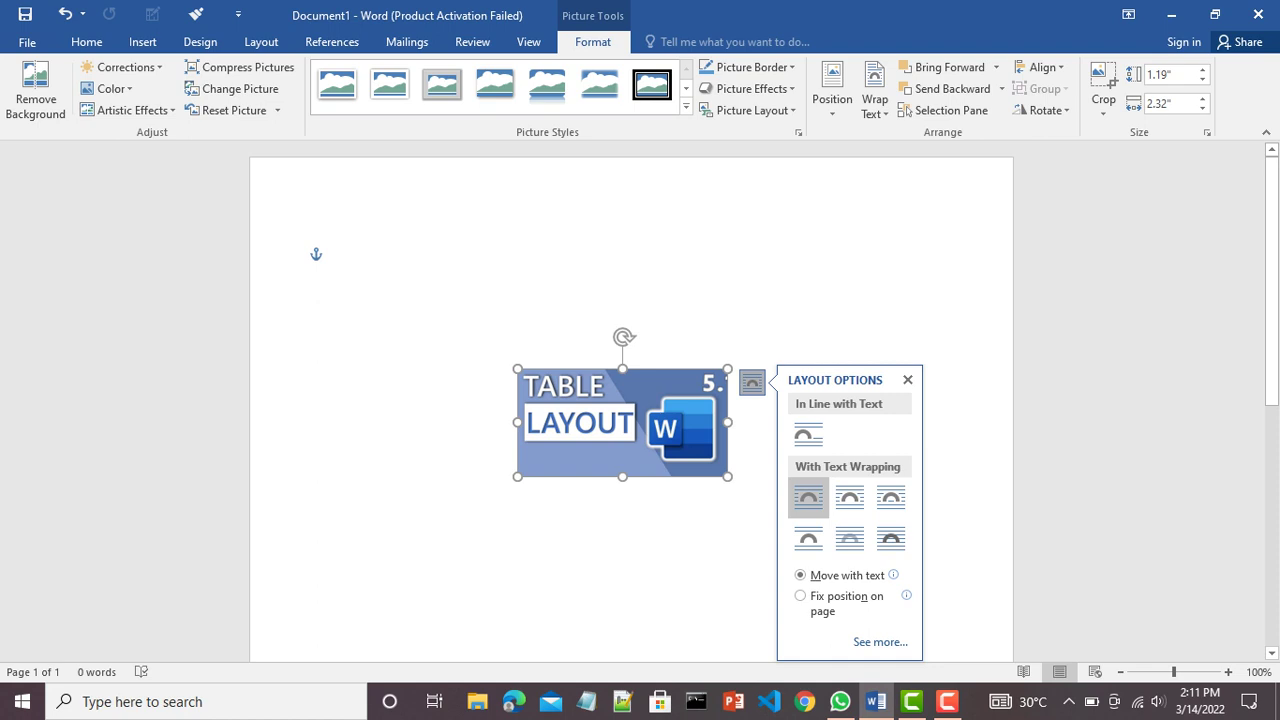
drag(544, 428, 365, 306)
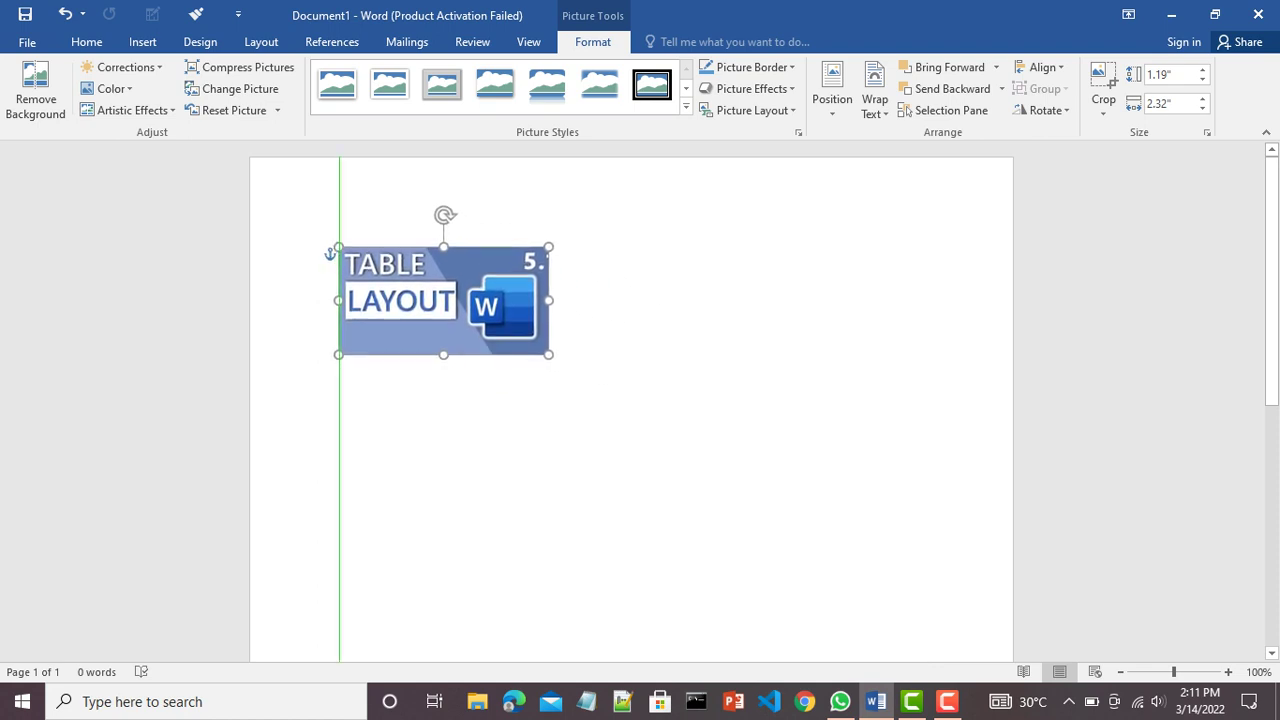
mouse_move(365, 306)
mouse_down()
mouse_move(366, 395)
mouse_move(364, 320)
mouse_up()
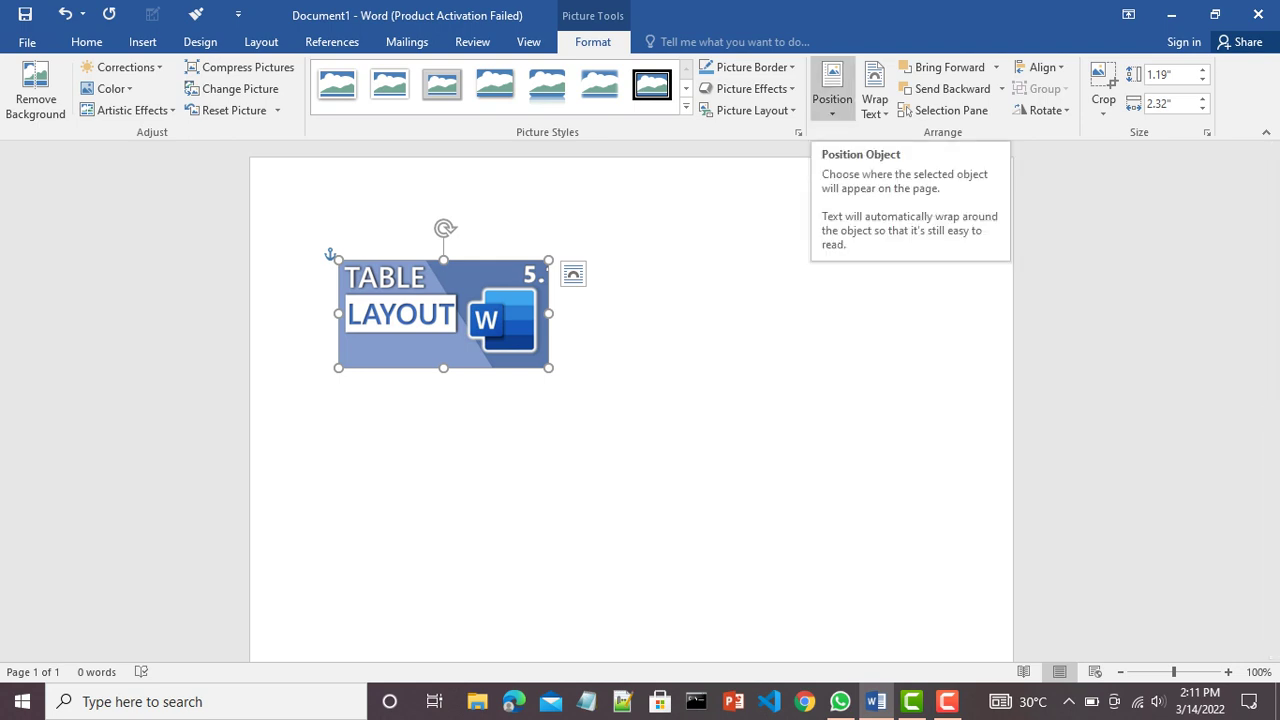
click(832, 90)
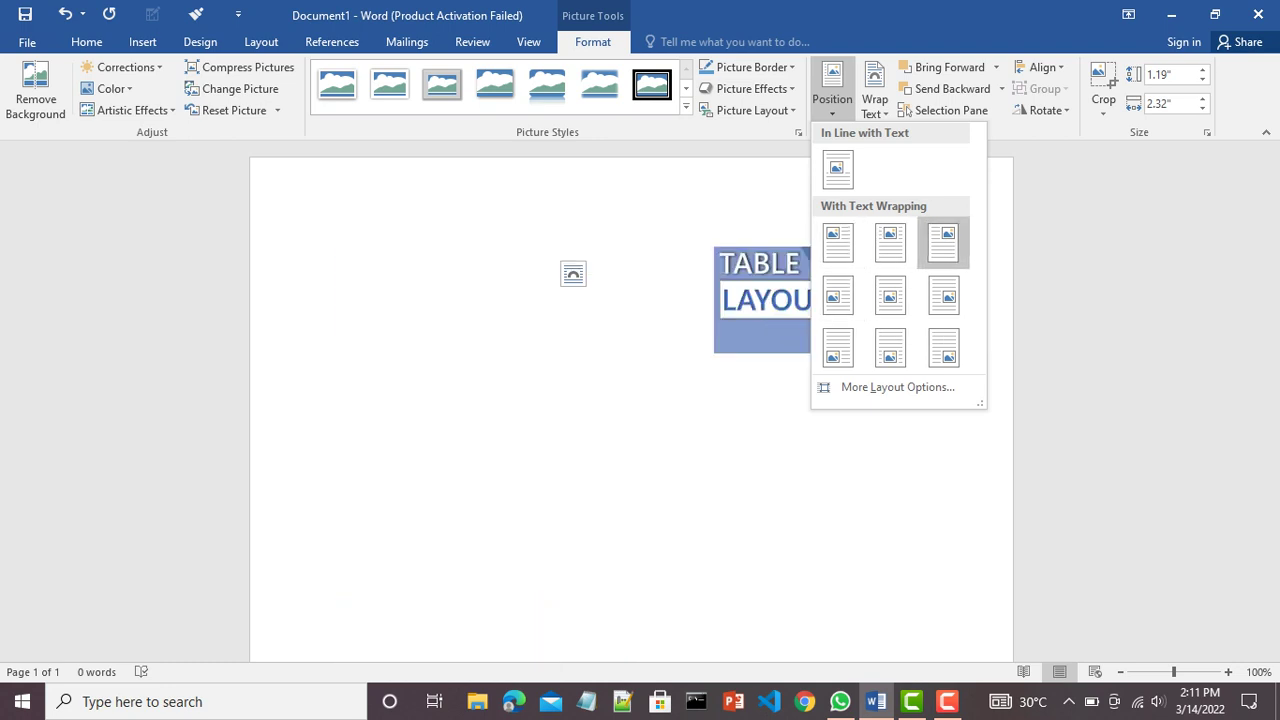
Choose 'Position in Top Right with Square Text Wrapping' for the picture
click(942, 241)
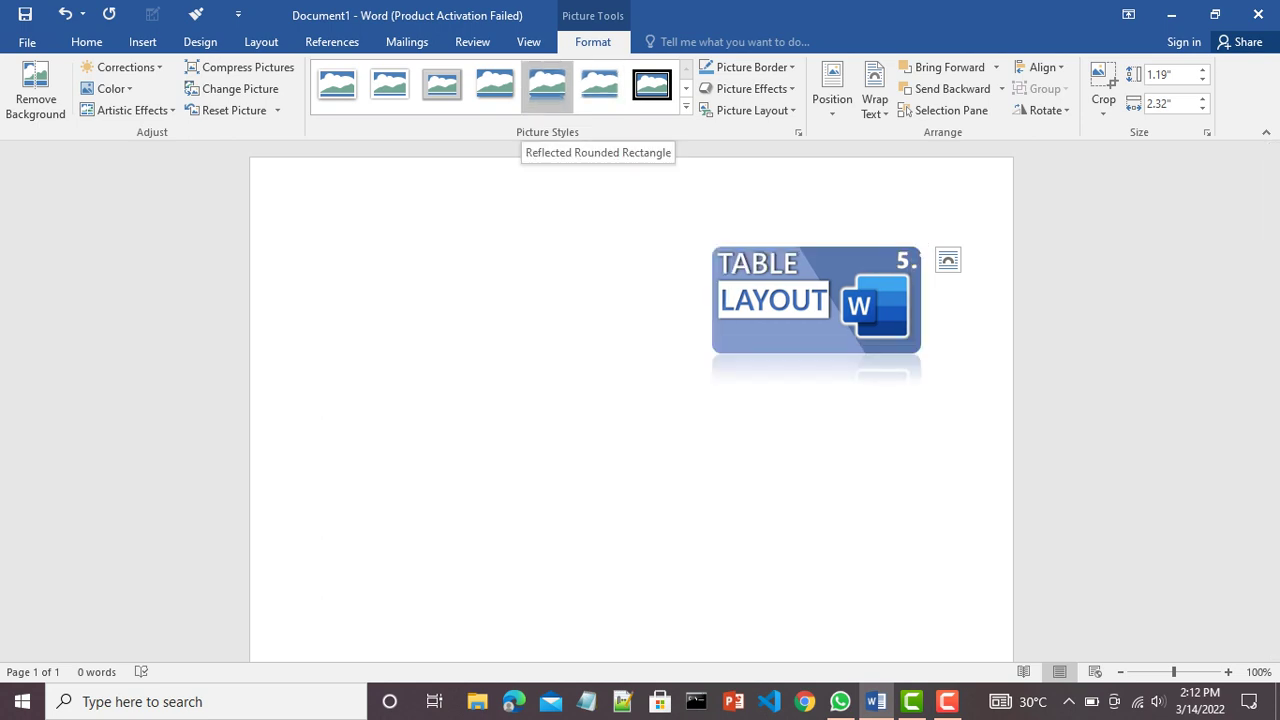
Apply the simple white frame style (third row, second) from the Picture Styles gallery
click(547, 85)
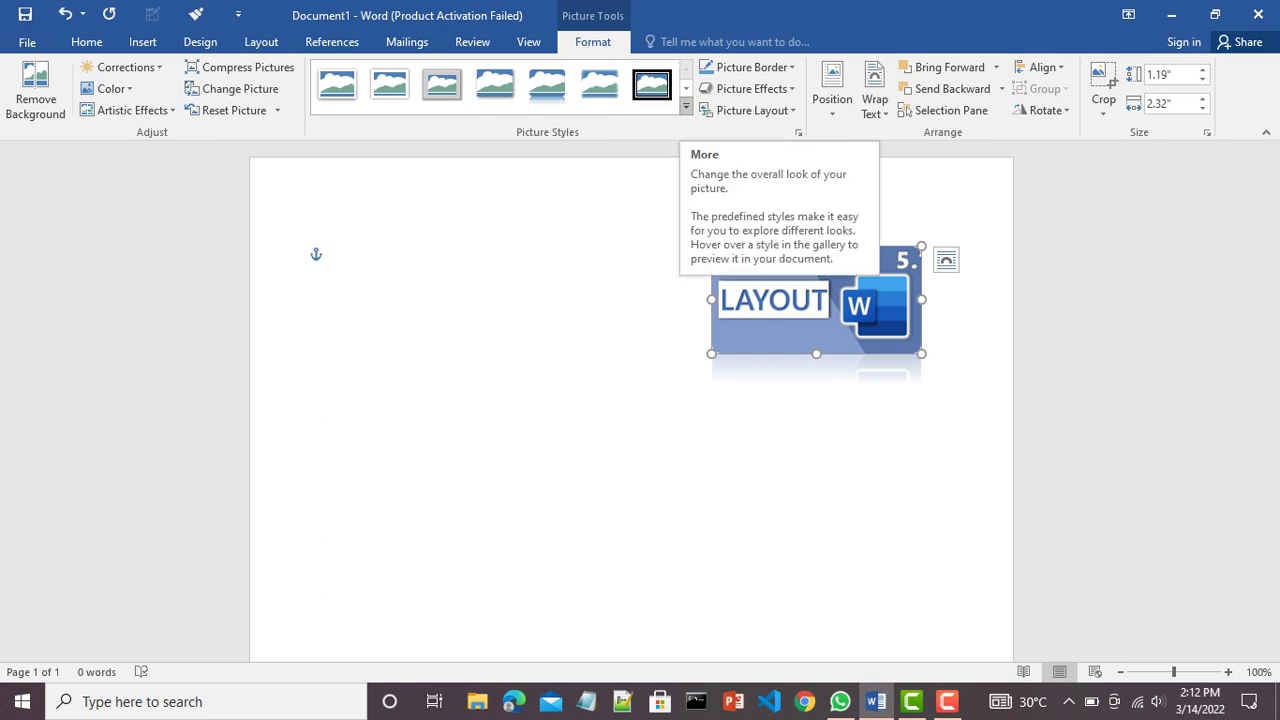
click(686, 106)
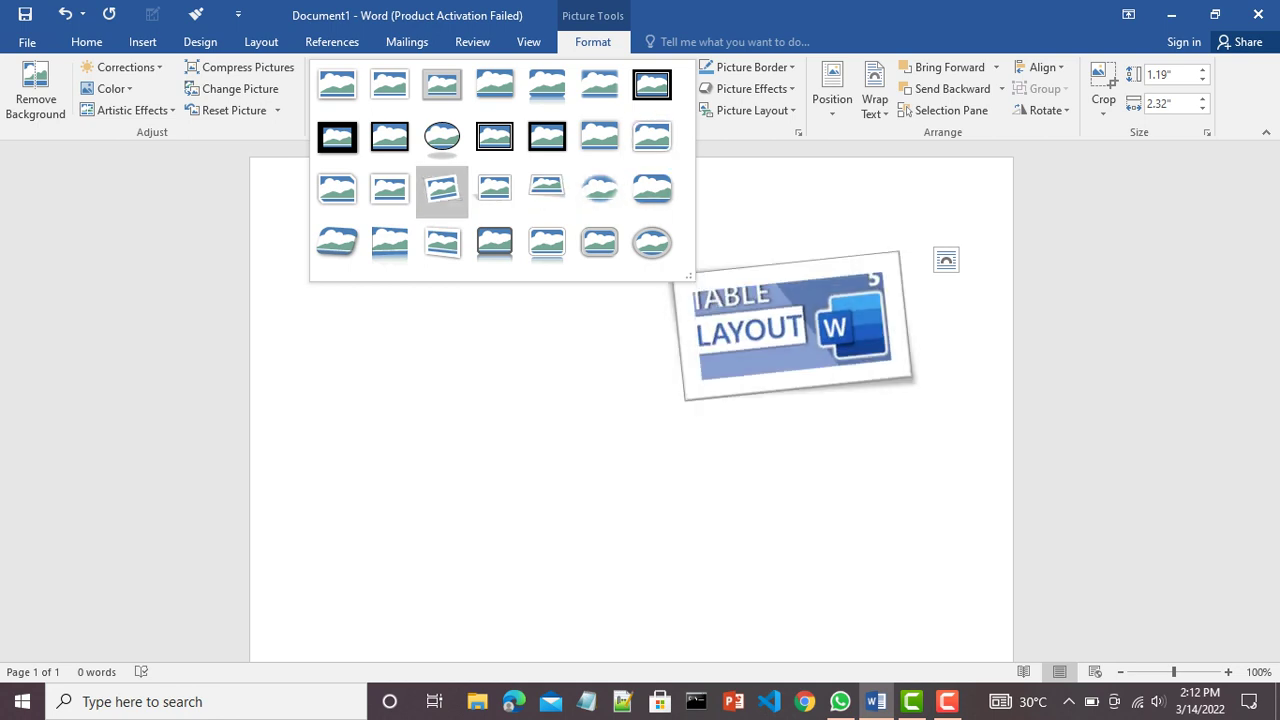
click(389, 190)
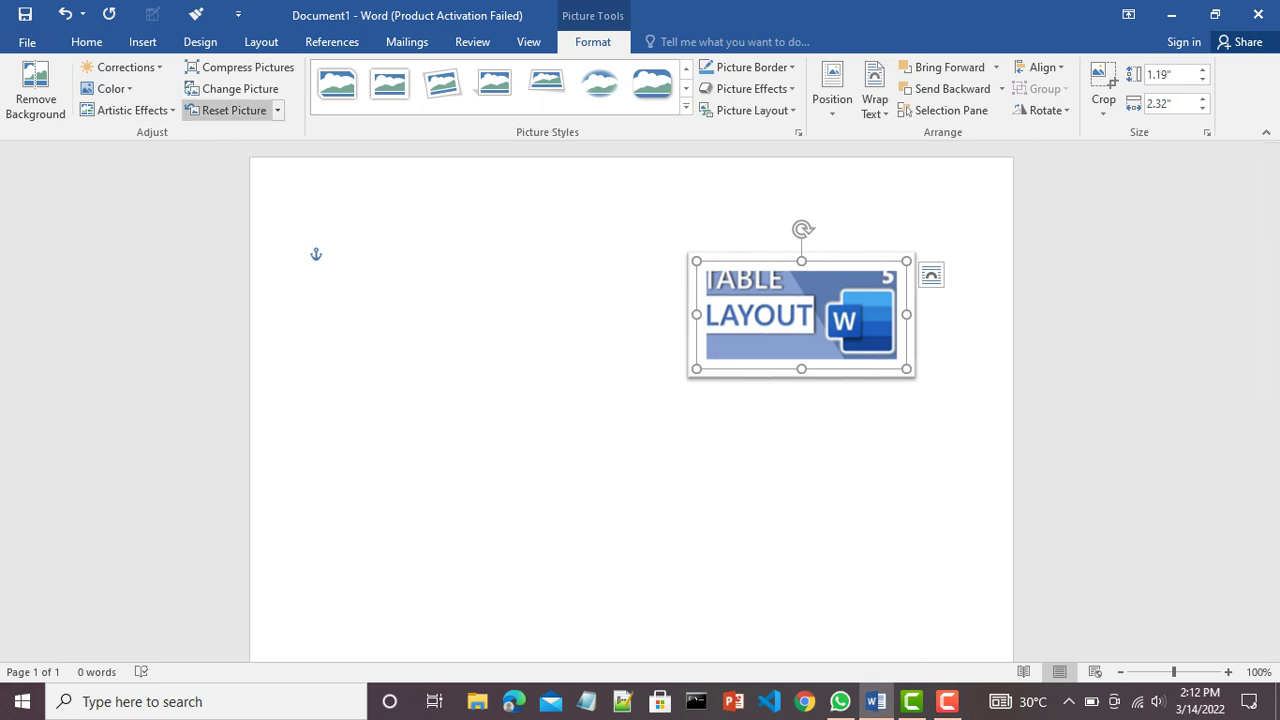
Reset the picture to remove the applied frame style
click(234, 110)
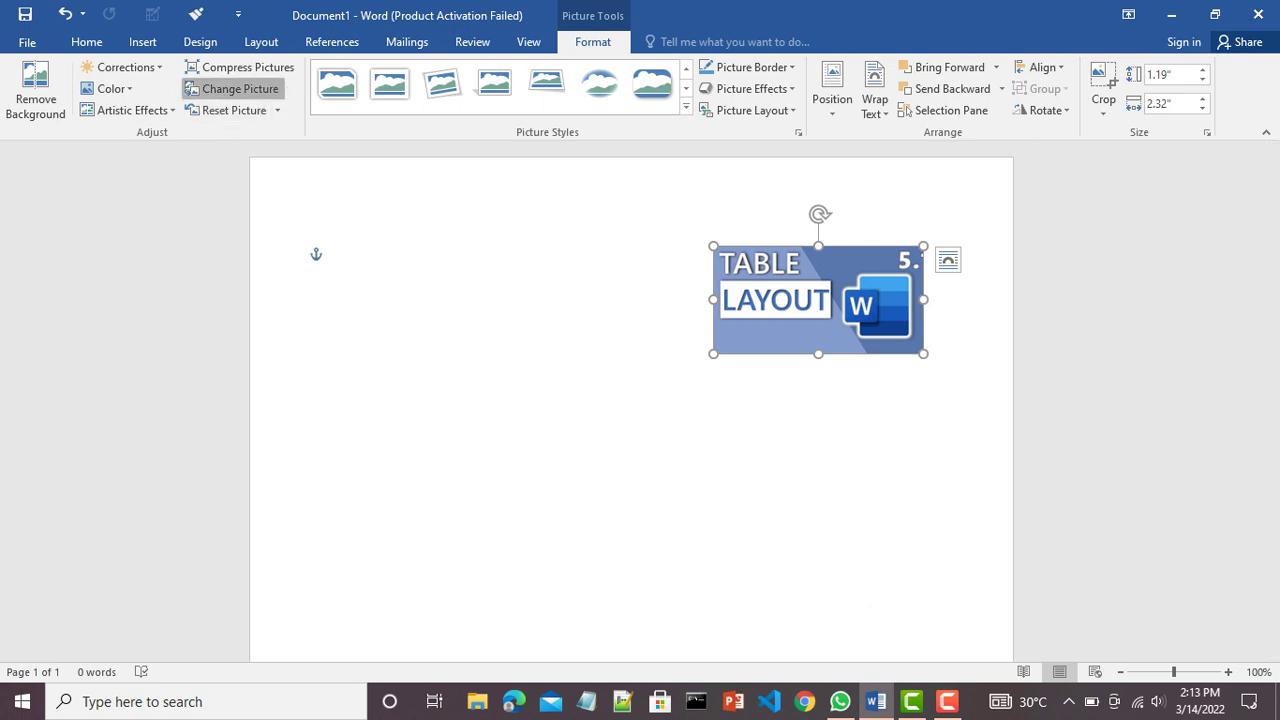
Replace the picture with the 'imagedes' file from the Pictures folder via Change Picture
click(240, 88)
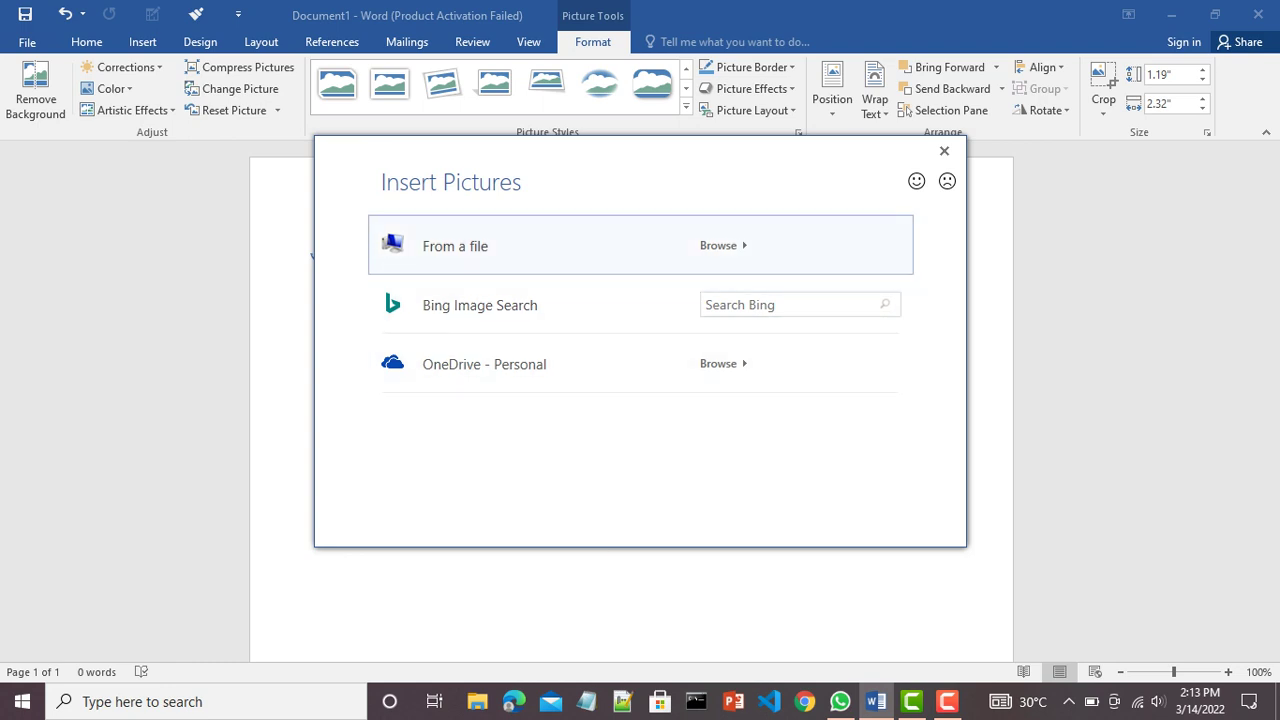
click(720, 245)
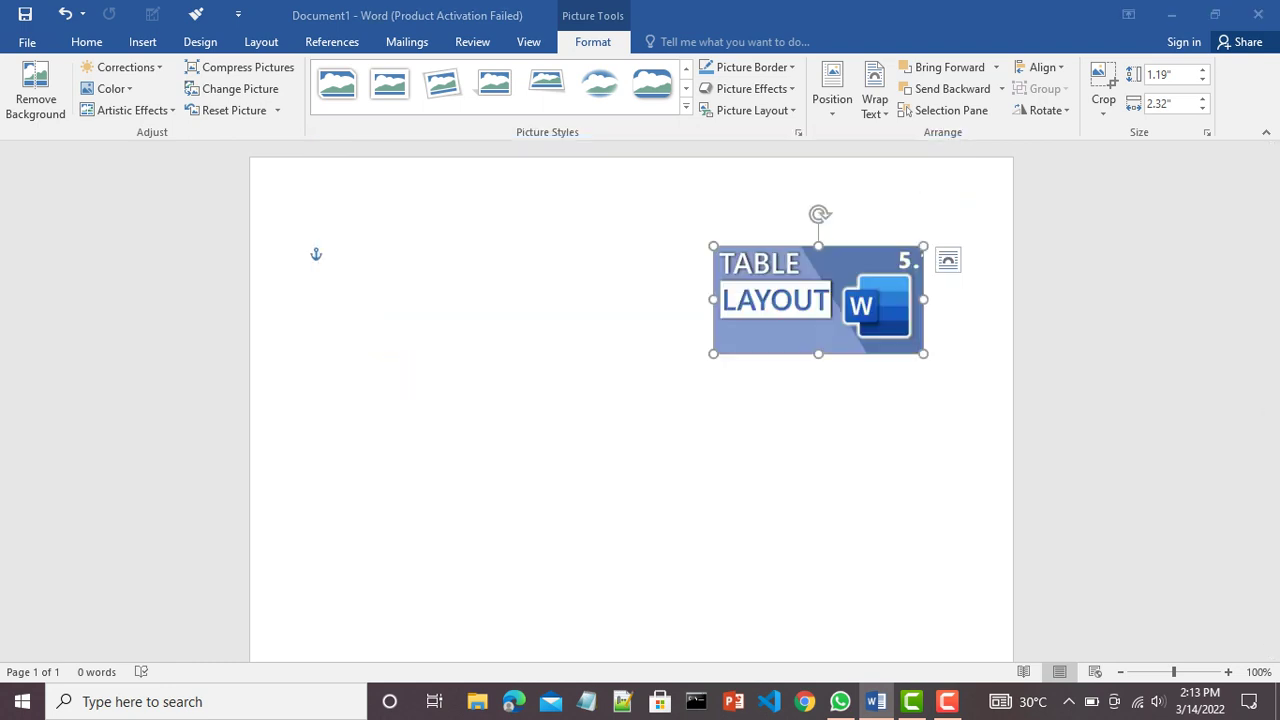
scroll(624, 180, down, 2)
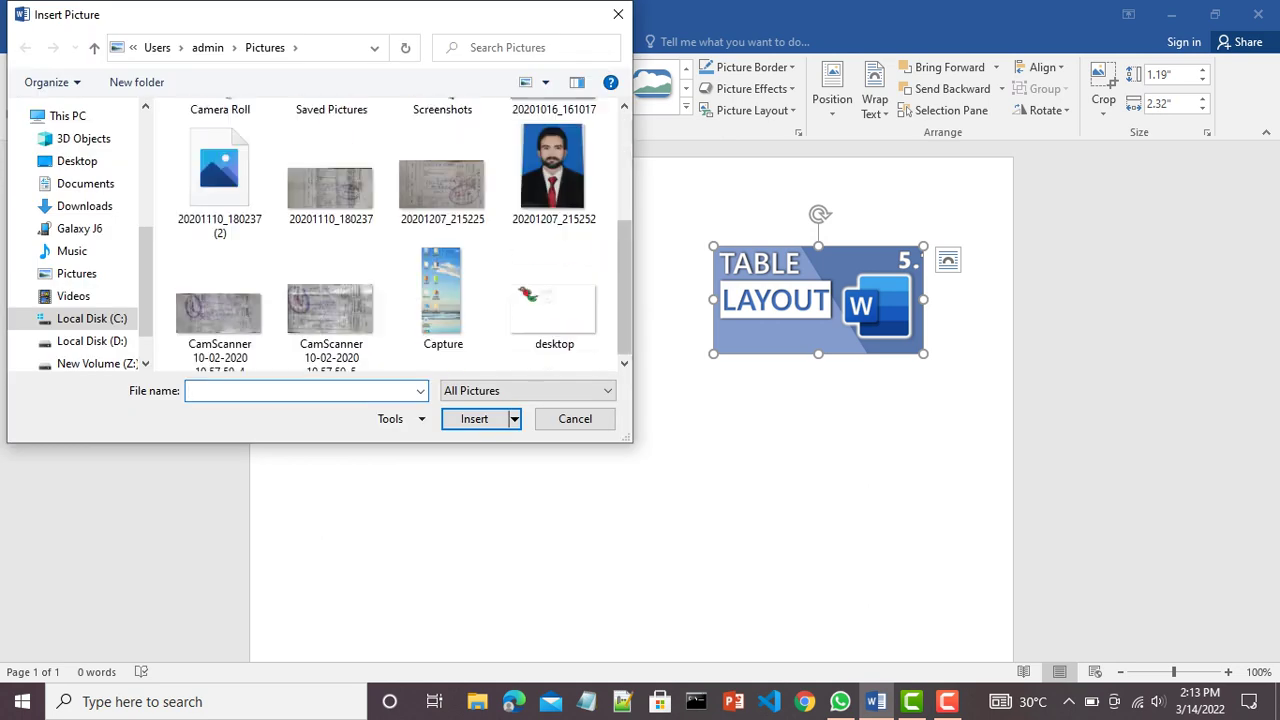
scroll(624, 180, down, 3)
click(219, 325)
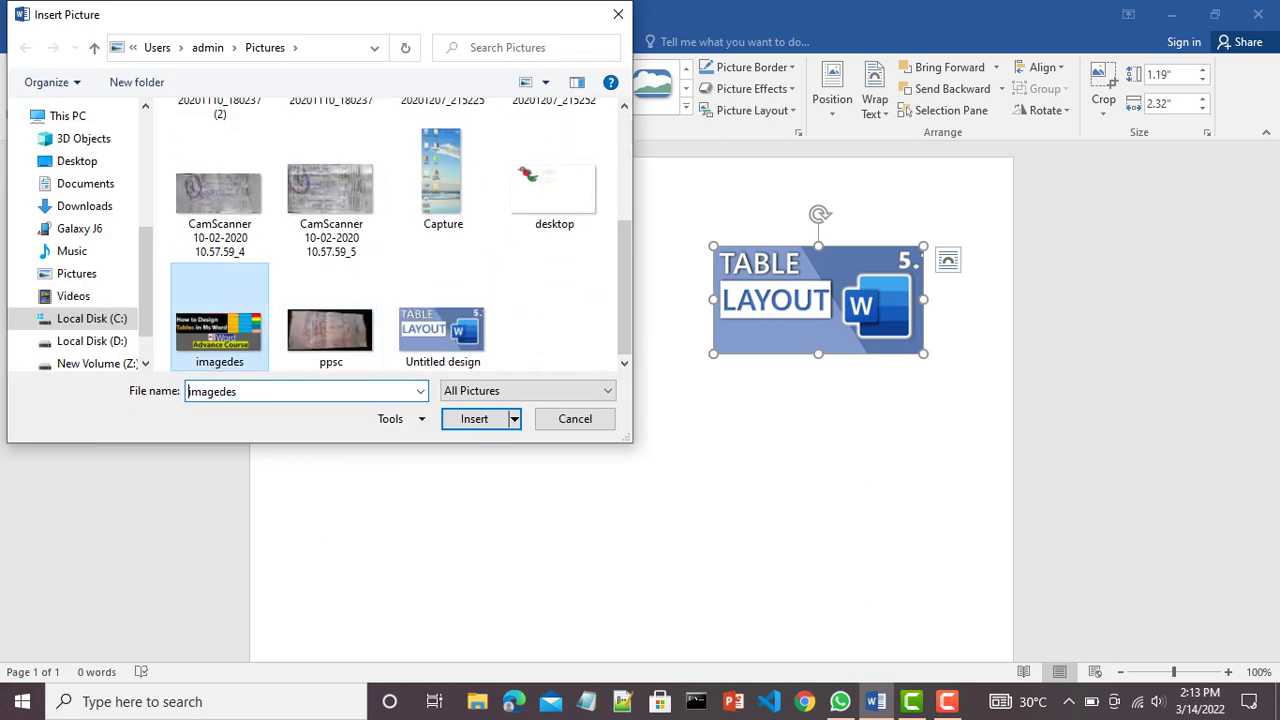
click(474, 418)
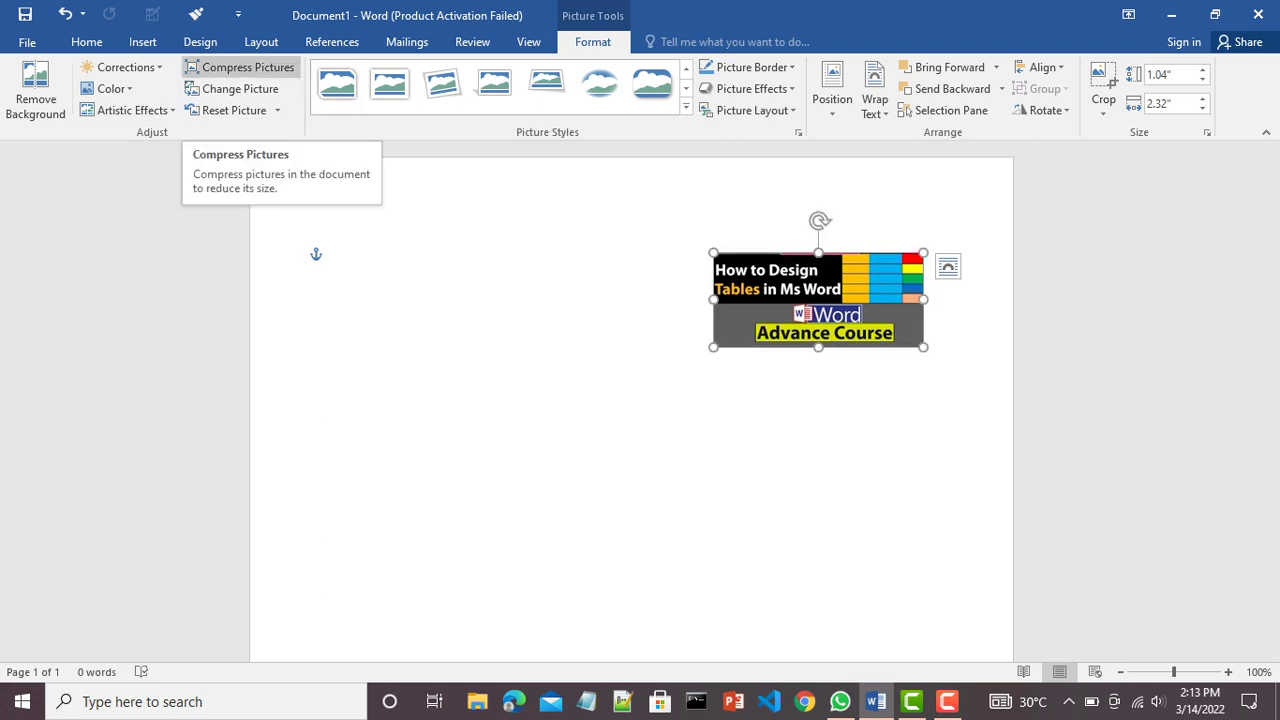
click(240, 67)
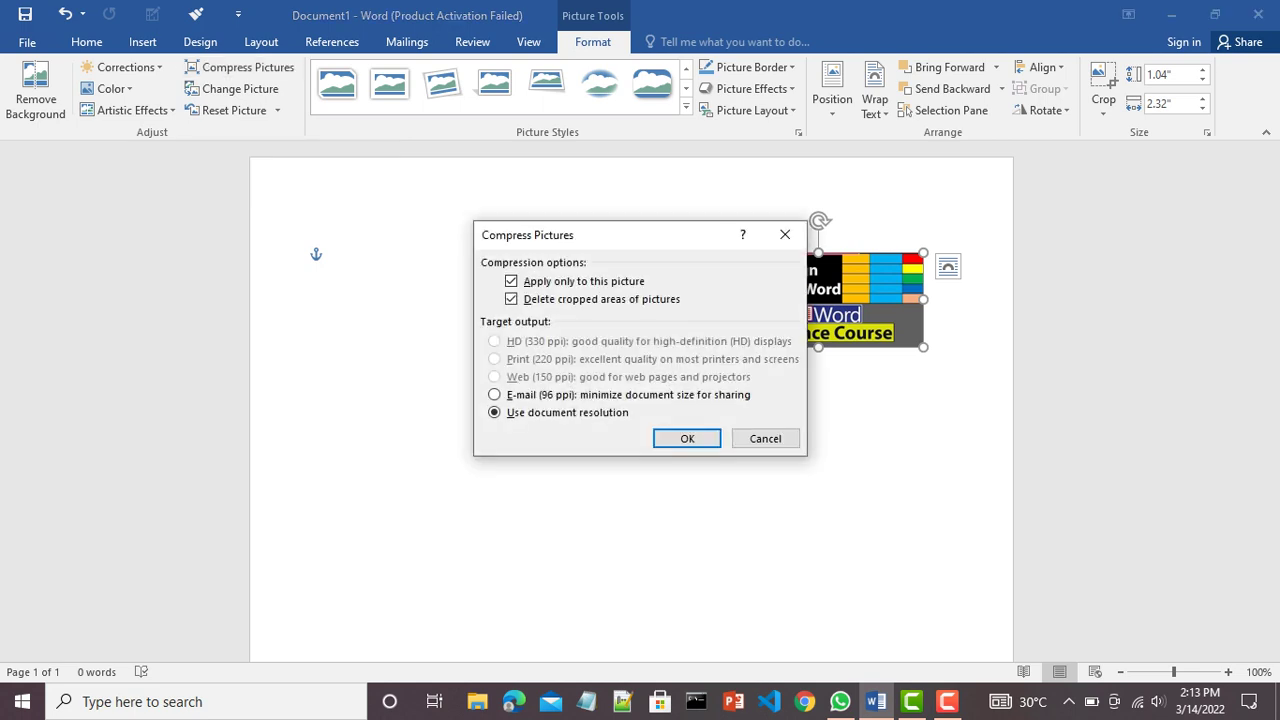
click(785, 234)
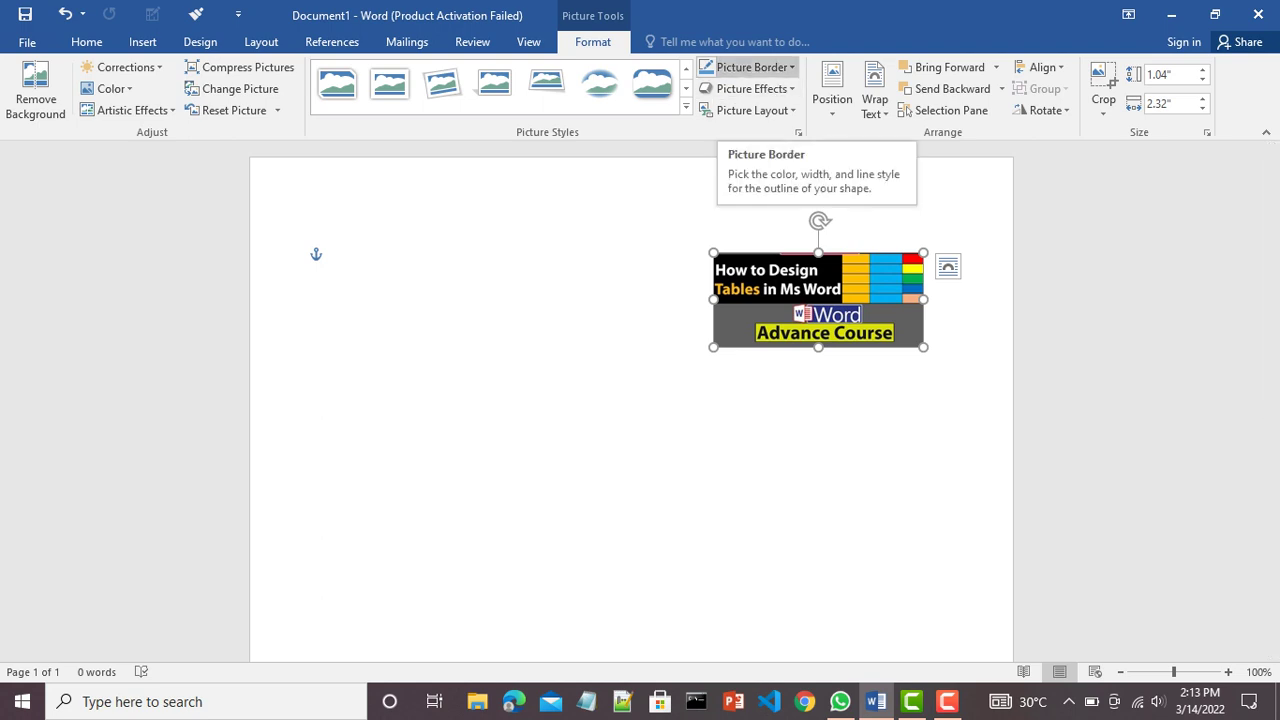
click(752, 67)
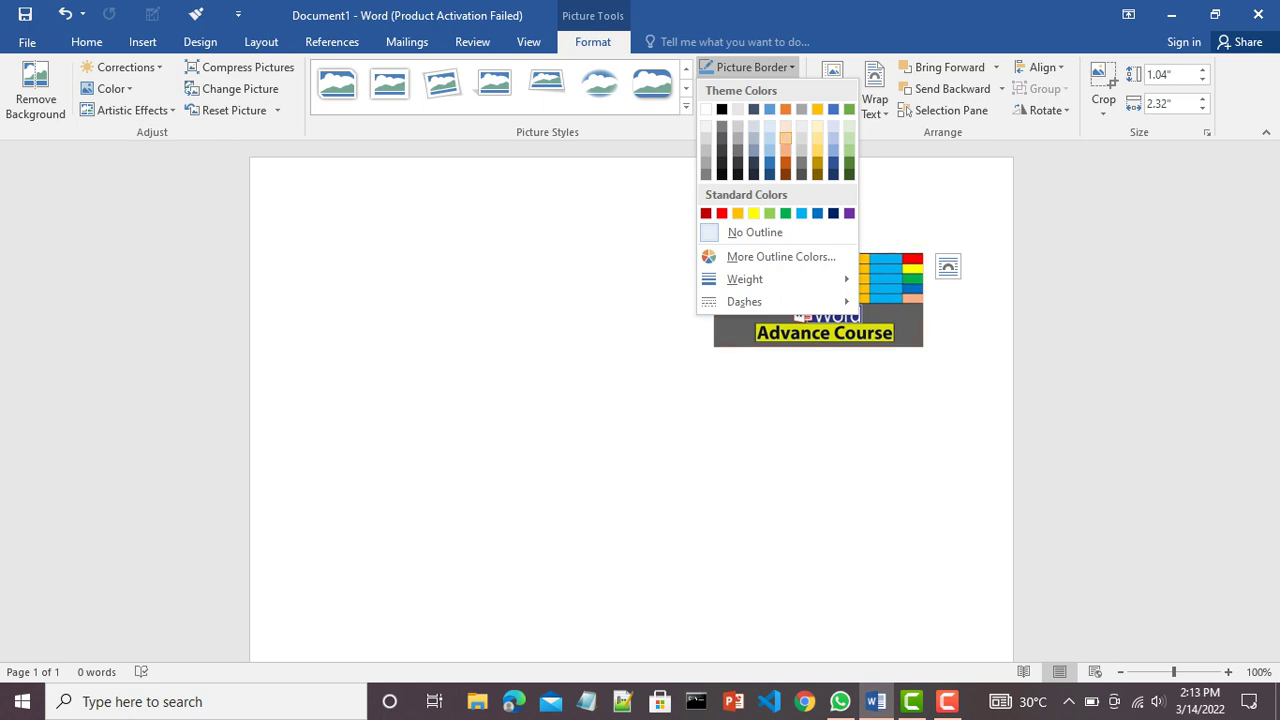
key(Escape)
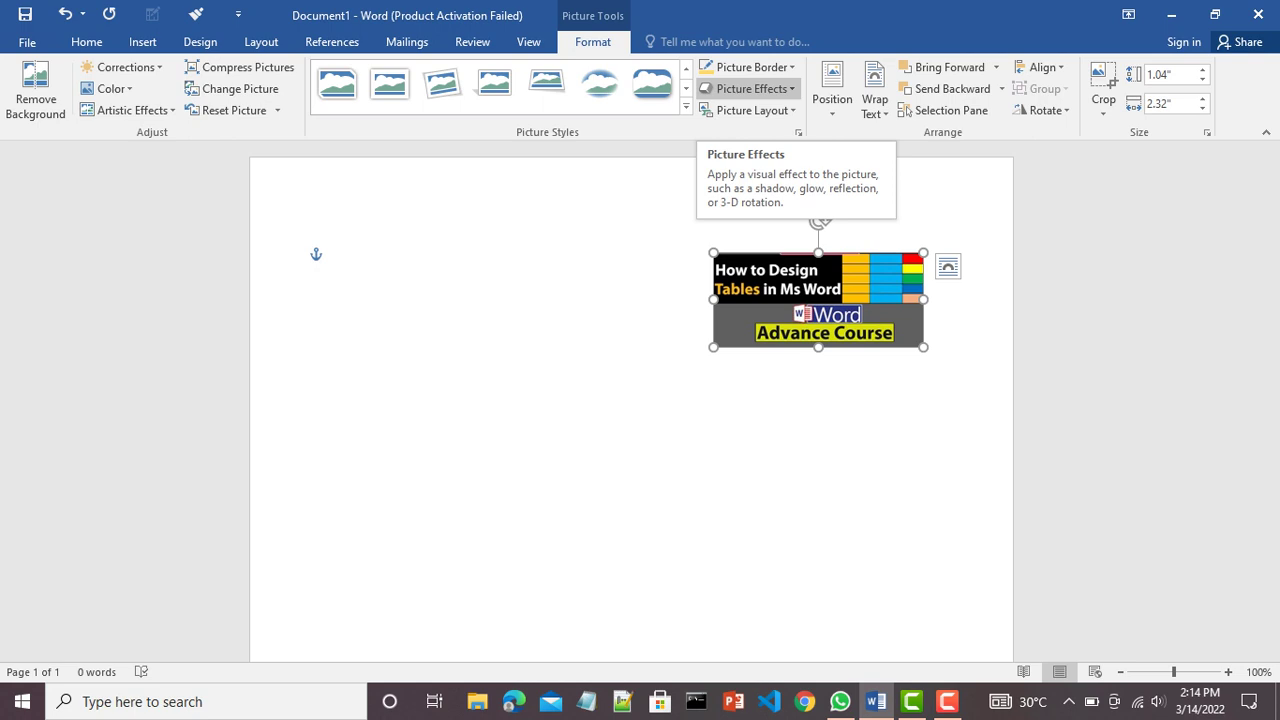
click(752, 88)
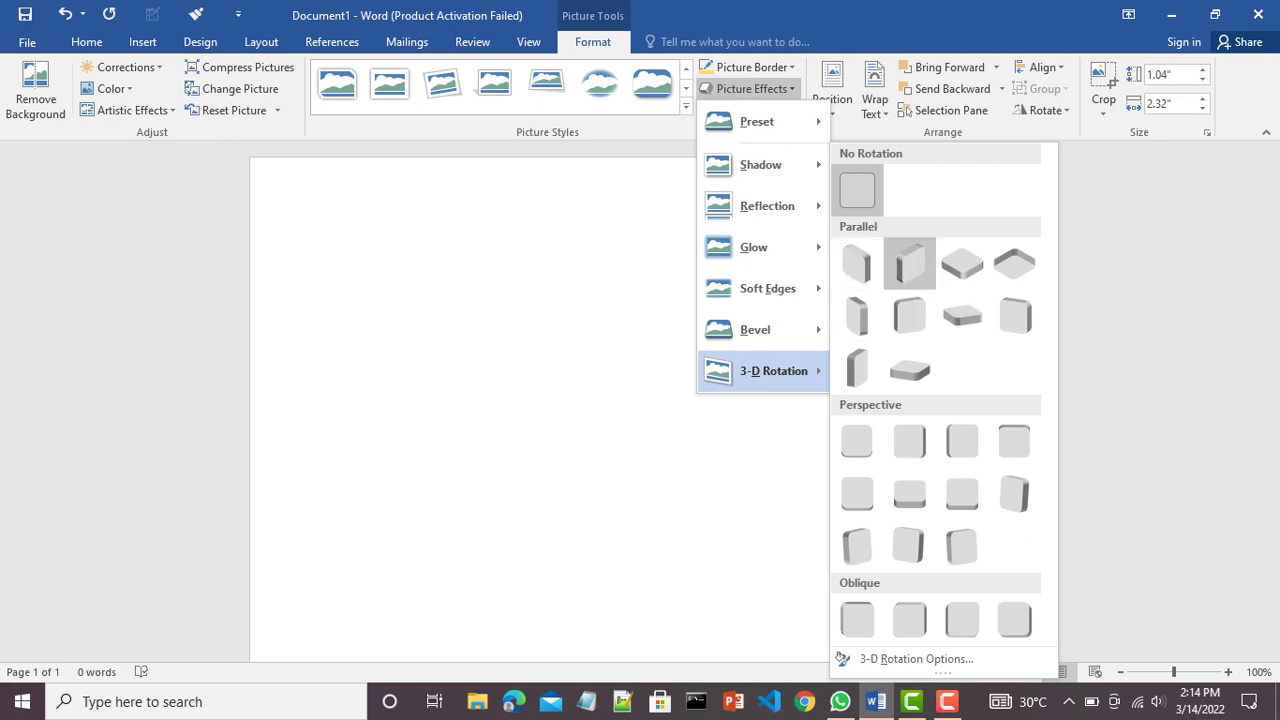
click(909, 263)
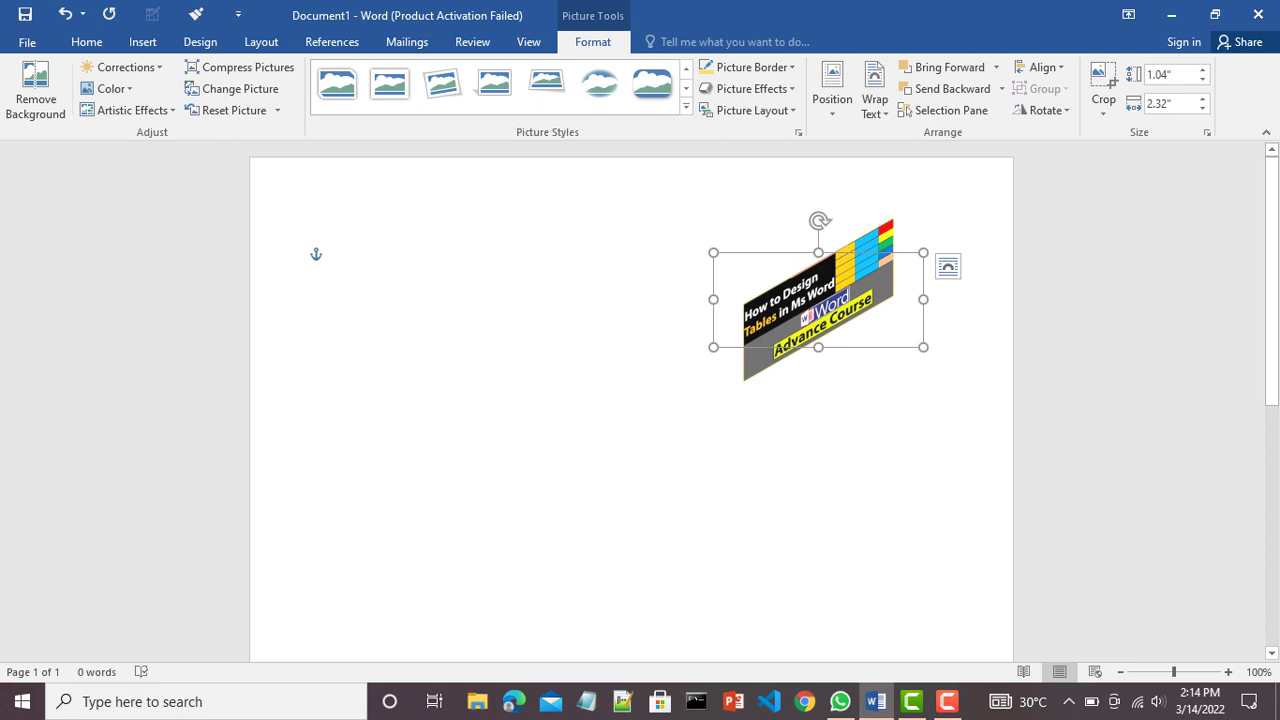
click(750, 88)
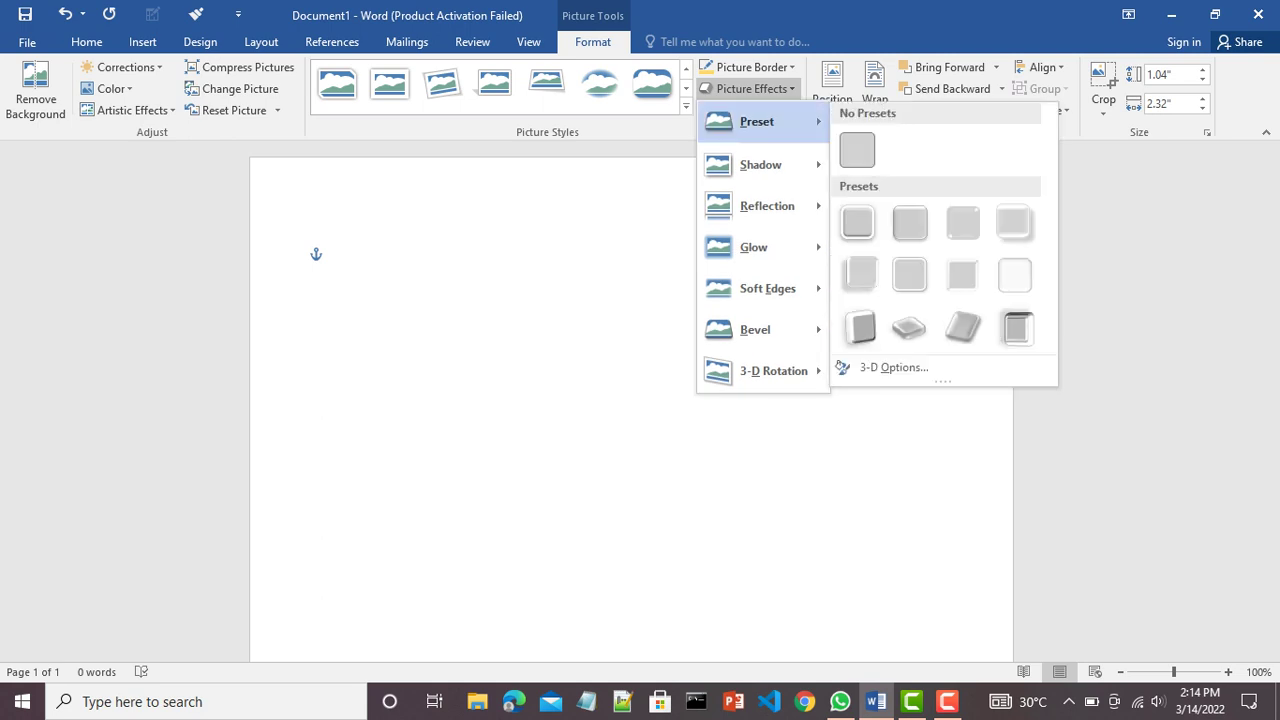
click(857, 150)
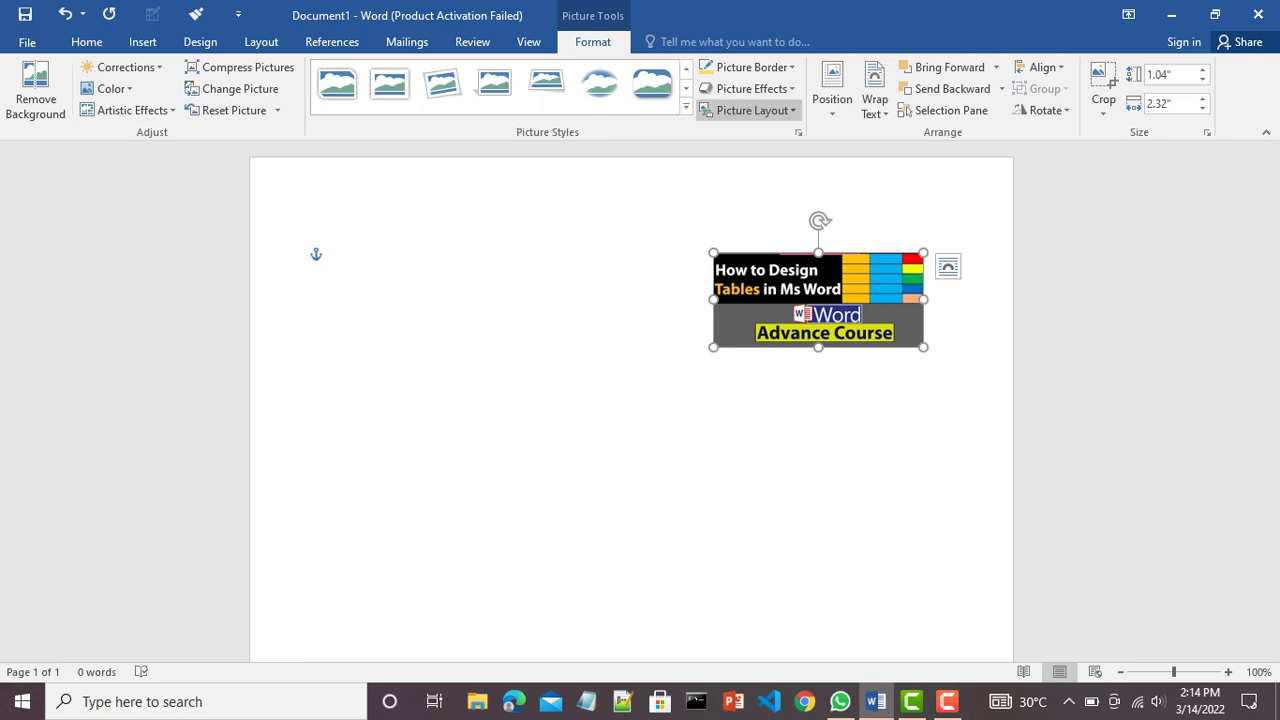
click(750, 110)
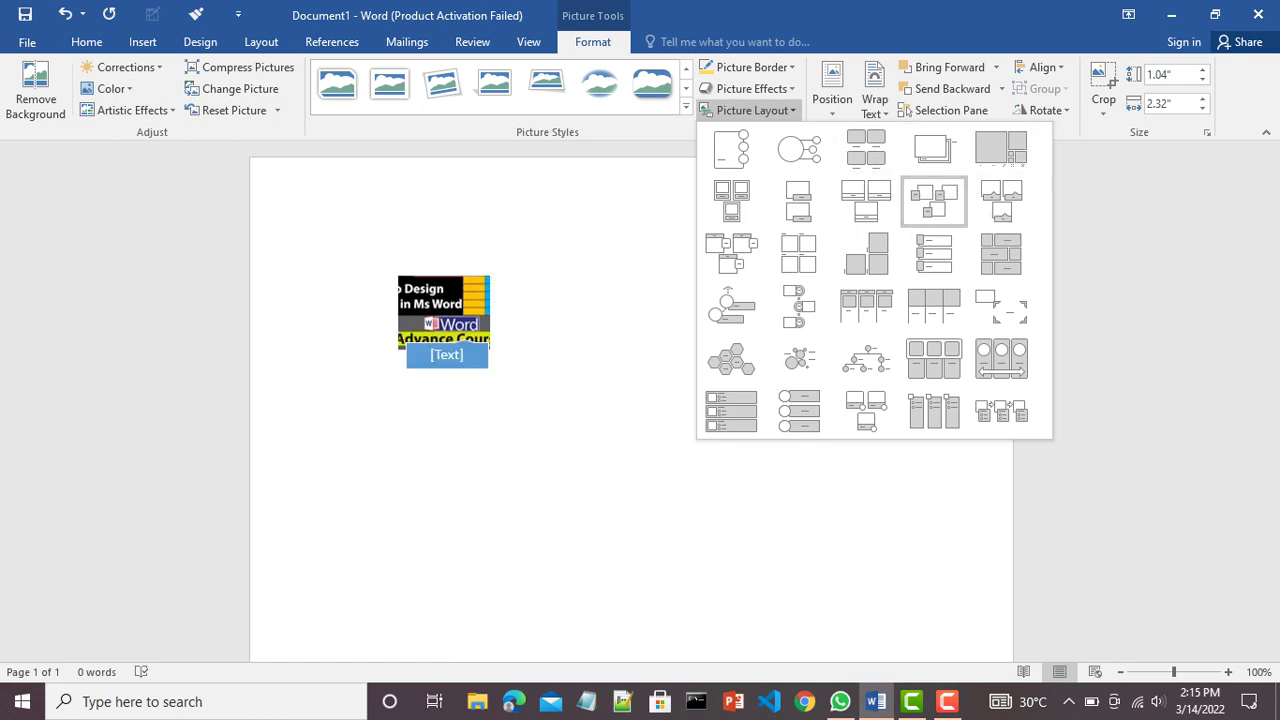
key(Escape)
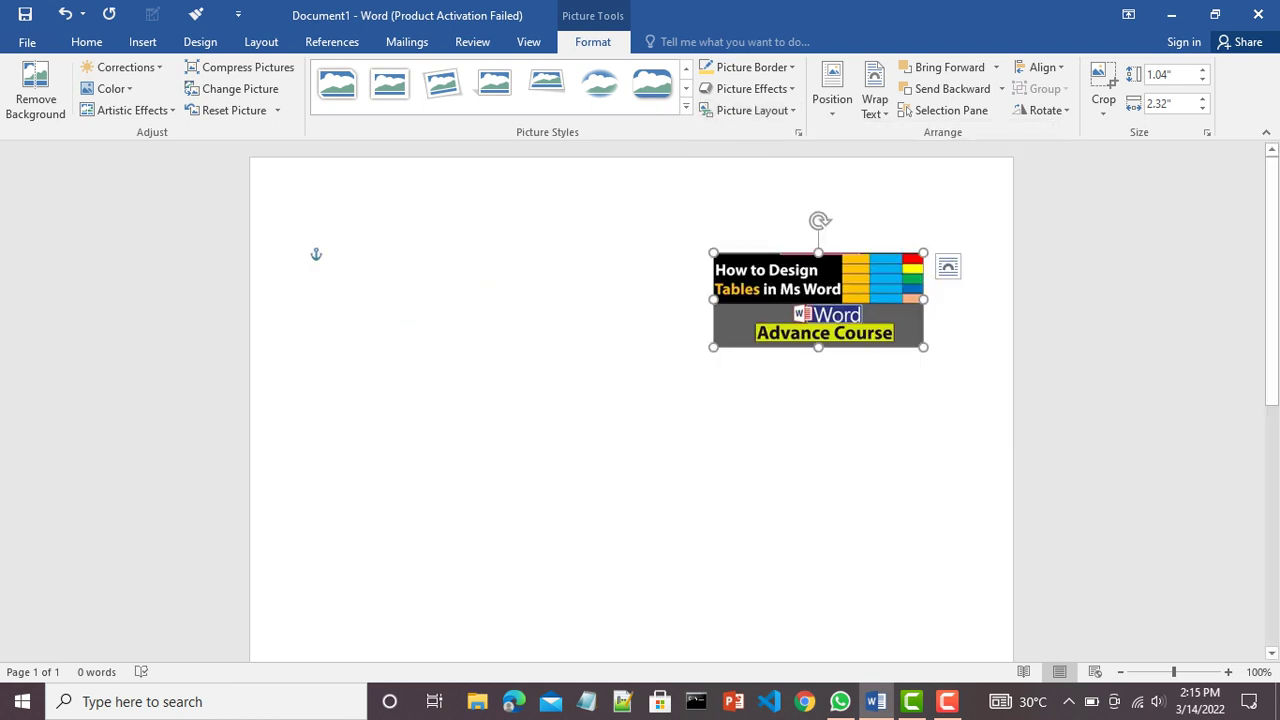